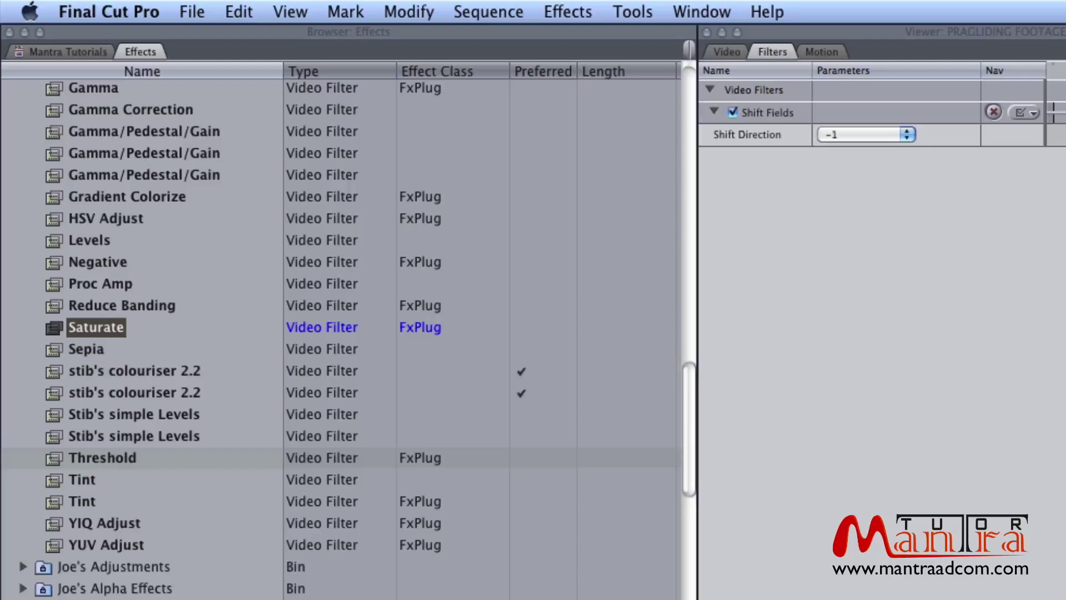
Scroll the Effects list back up to the top of the Video Filters bins
{"action": "left_click_drag", "start_coordinate": [688, 395], "coordinate": [688, 72]}
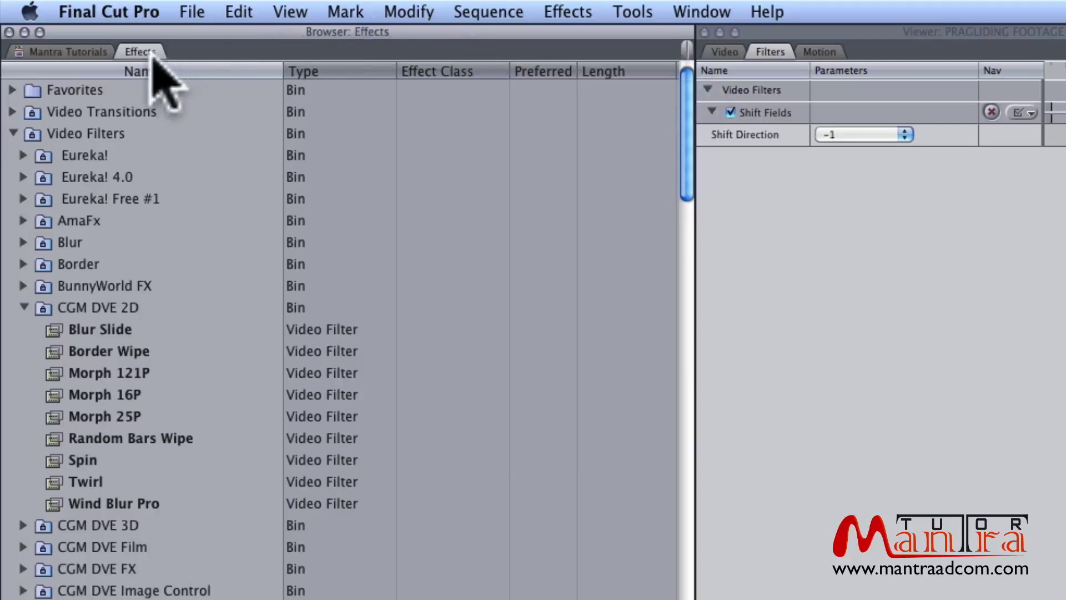
Close and reopen the Effects tab, place it after Mantra Tutorials, and collapse Video Filters
{"action": "right_click", "coordinate": [160, 52]}
{"action": "left_click", "coordinate": [165, 55]}
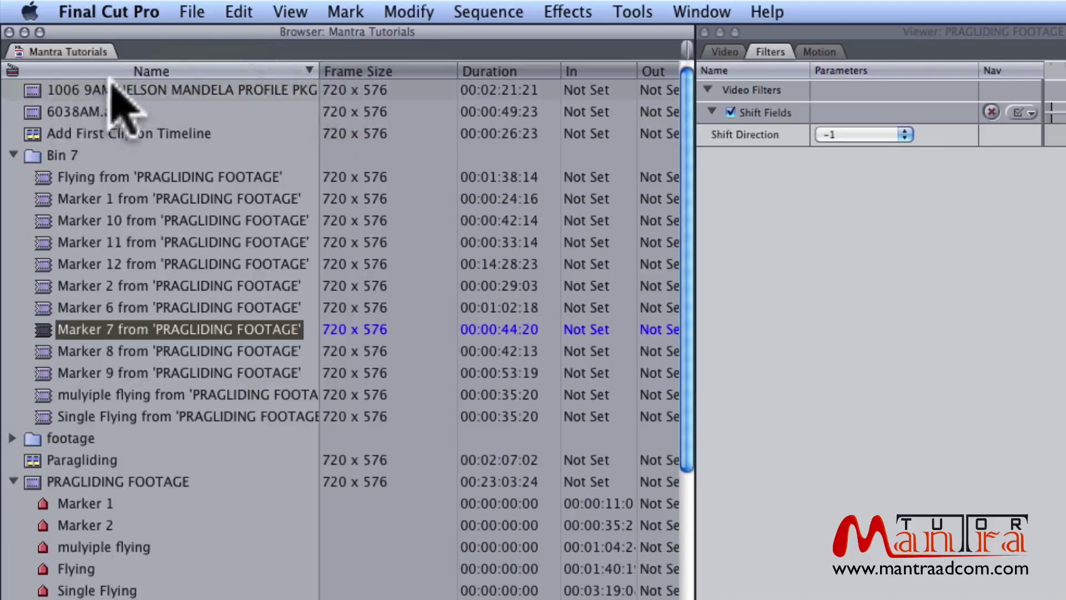
{"action": "left_click", "coordinate": [632, 11]}
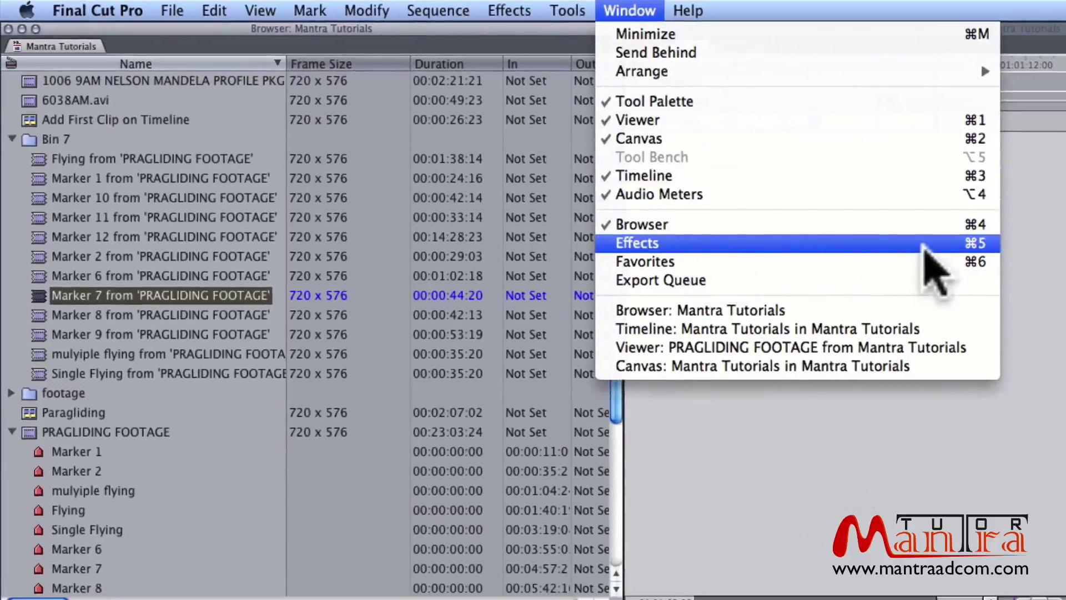
{"action": "left_click", "coordinate": [923, 244]}
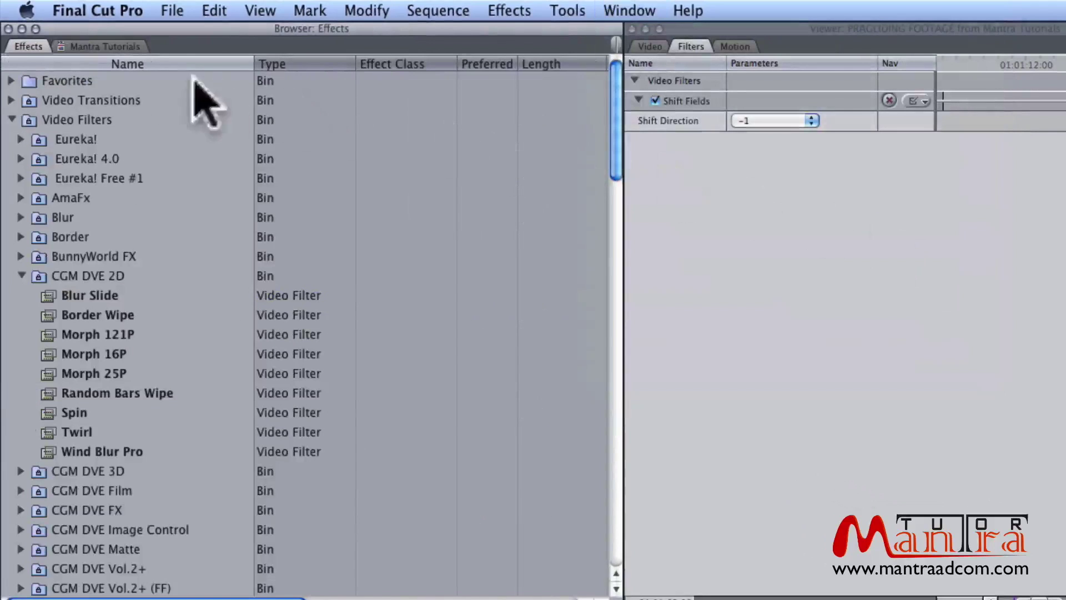
{"action": "left_click_drag", "start_coordinate": [31, 46], "coordinate": [161, 50]}
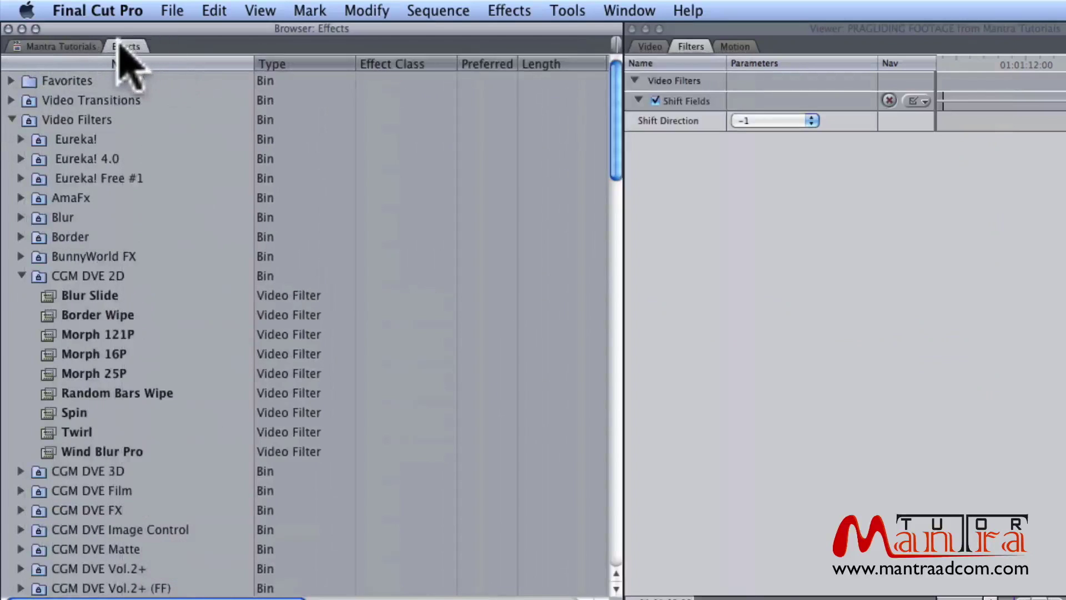
{"action": "left_click", "coordinate": [11, 120]}
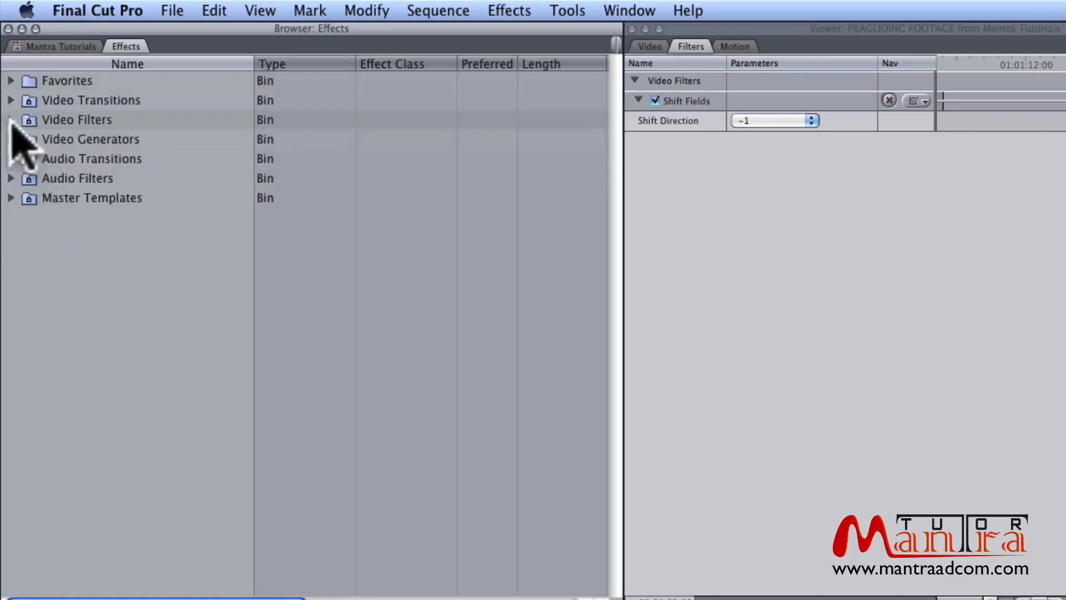
Expand the Video Filters bin and collapse its CGM DVE 2D sub-bin
{"action": "left_click", "coordinate": [11, 119]}
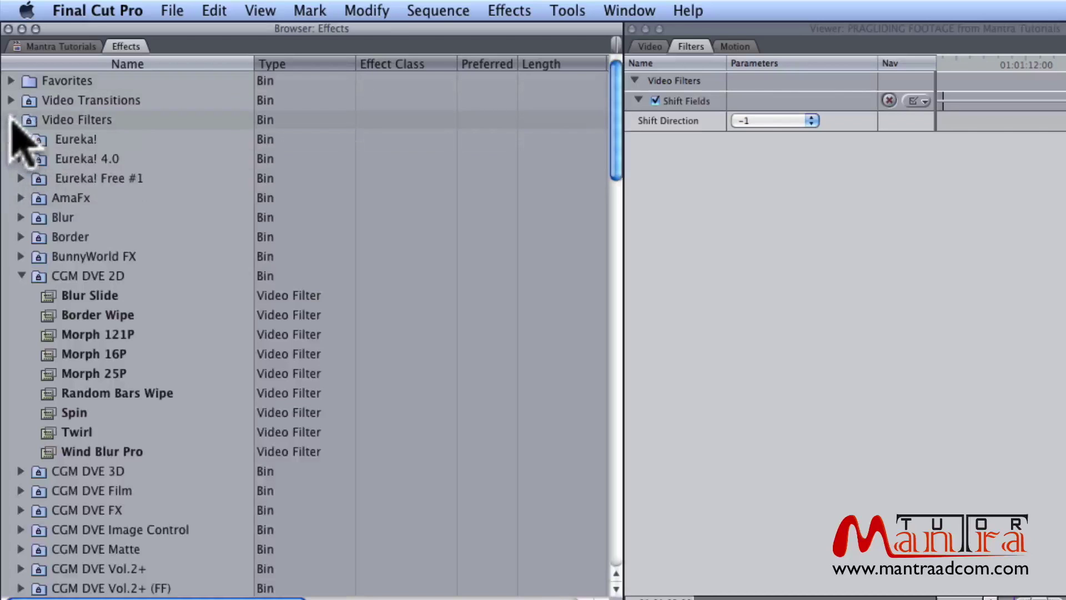
{"action": "left_click", "coordinate": [21, 274]}
{"action": "scroll", "coordinate": [115, 369], "scroll_direction": "down", "scroll_amount": 2}
{"action": "scroll", "coordinate": [103, 452], "scroll_direction": "down", "scroll_amount": 2}
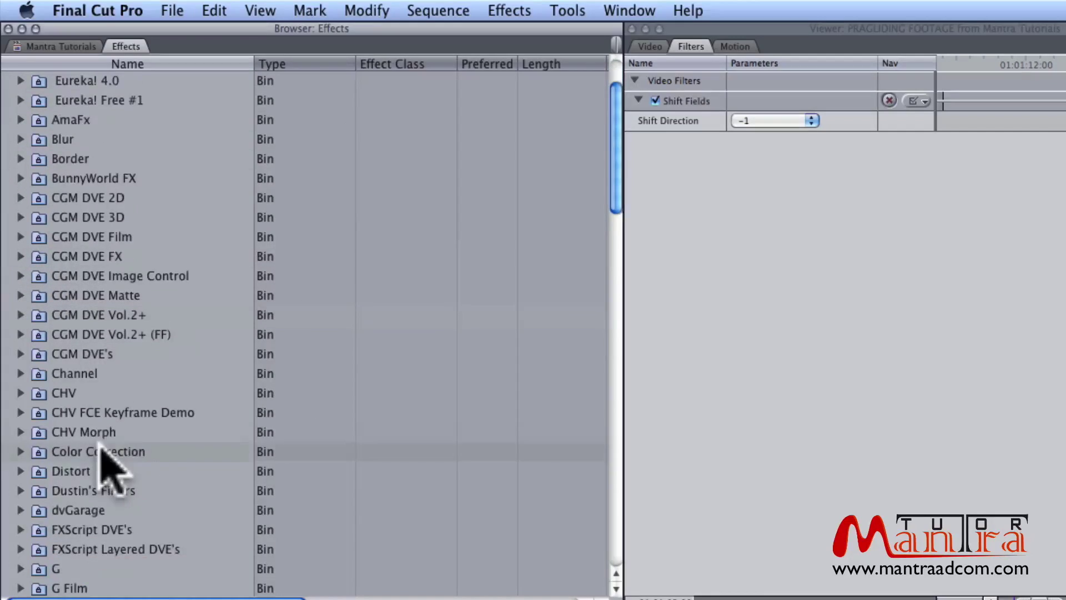
{"action": "scroll", "coordinate": [105, 461], "scroll_direction": "down", "scroll_amount": 4}
{"action": "scroll", "coordinate": [67, 456], "scroll_direction": "down", "scroll_amount": 10}
Expand and then collapse the Image Control bin further down the Video Filters list
{"action": "left_click", "coordinate": [18, 412]}
{"action": "scroll", "coordinate": [38, 422], "scroll_direction": "down", "scroll_amount": 5}
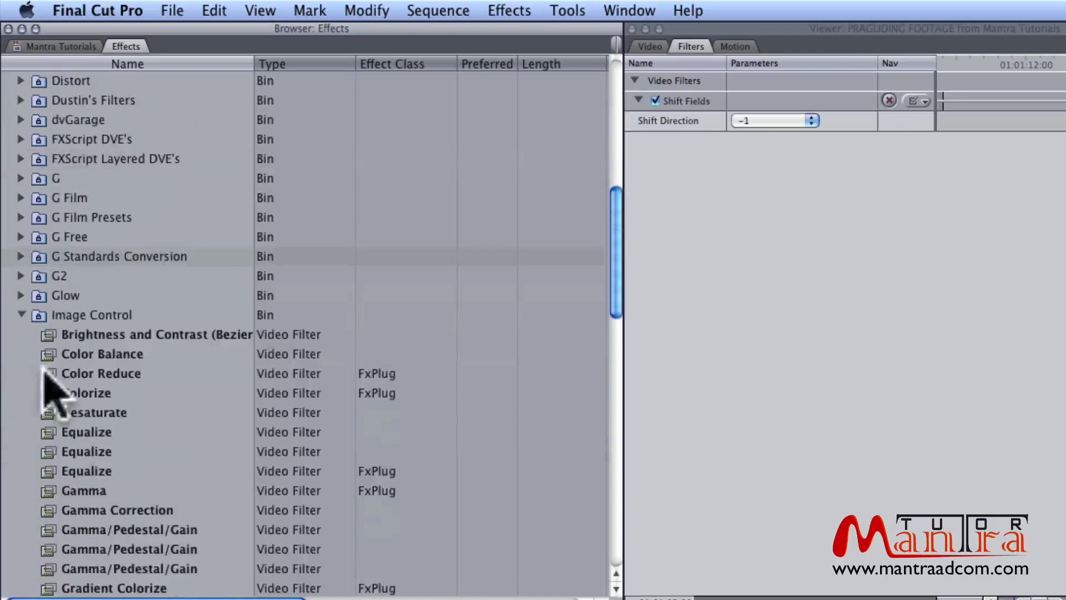
{"action": "left_click", "coordinate": [21, 315]}
{"action": "scroll", "coordinate": [66, 416], "scroll_direction": "down", "scroll_amount": 4}
{"action": "scroll", "coordinate": [91, 461], "scroll_direction": "down", "scroll_amount": 2}
{"action": "scroll", "coordinate": [89, 447], "scroll_direction": "up", "scroll_amount": 2}
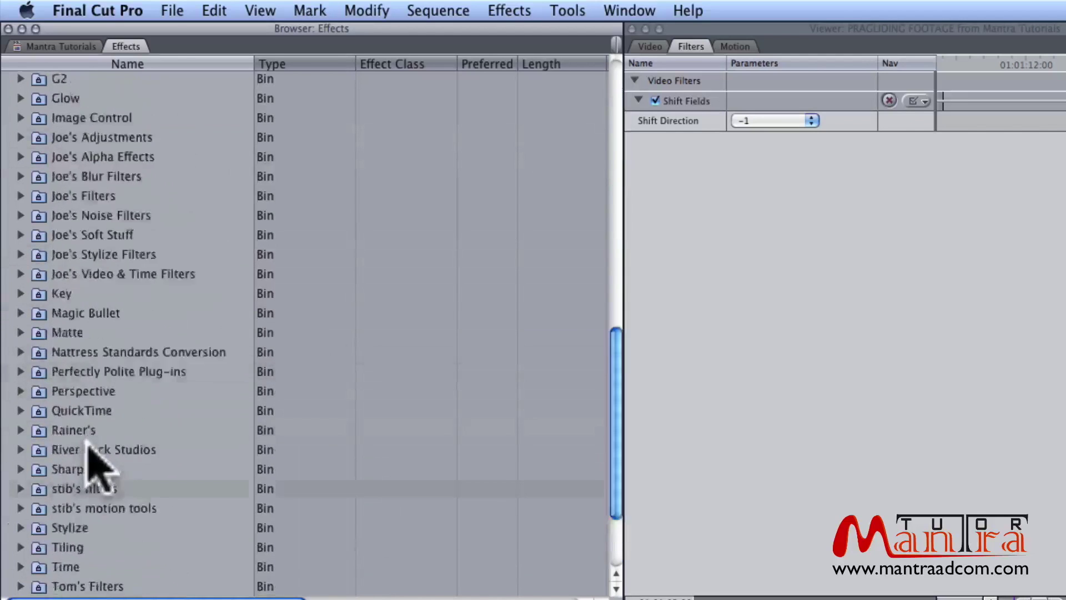
{"action": "scroll", "coordinate": [89, 458], "scroll_direction": "up", "scroll_amount": 15}
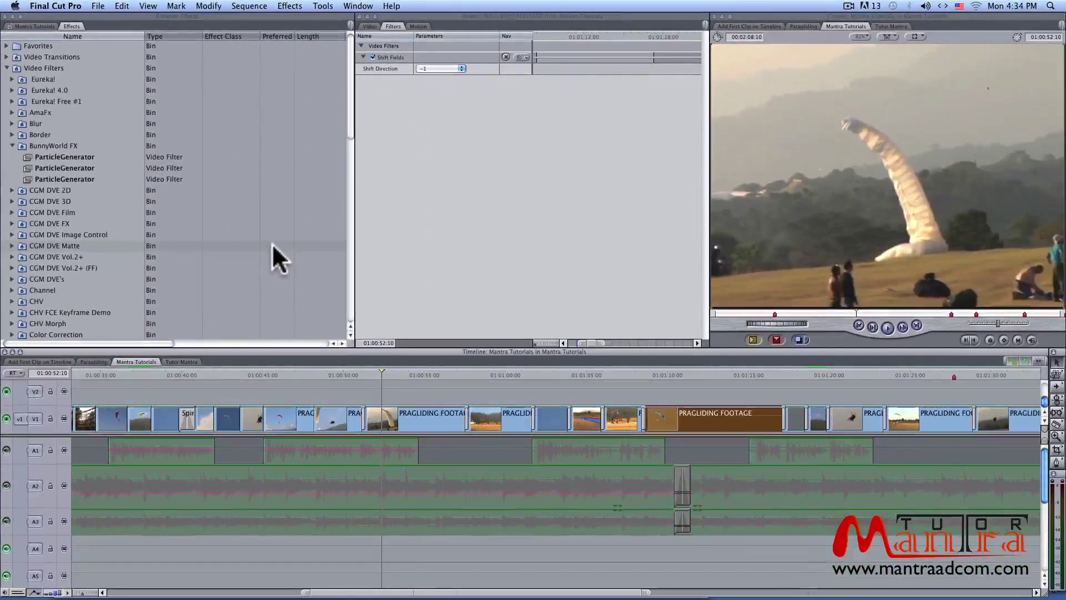
Select one PRAGLIDING FOOTAGE clip on V1 and drag the Sepia filter onto it
{"action": "left_click", "coordinate": [435, 375]}
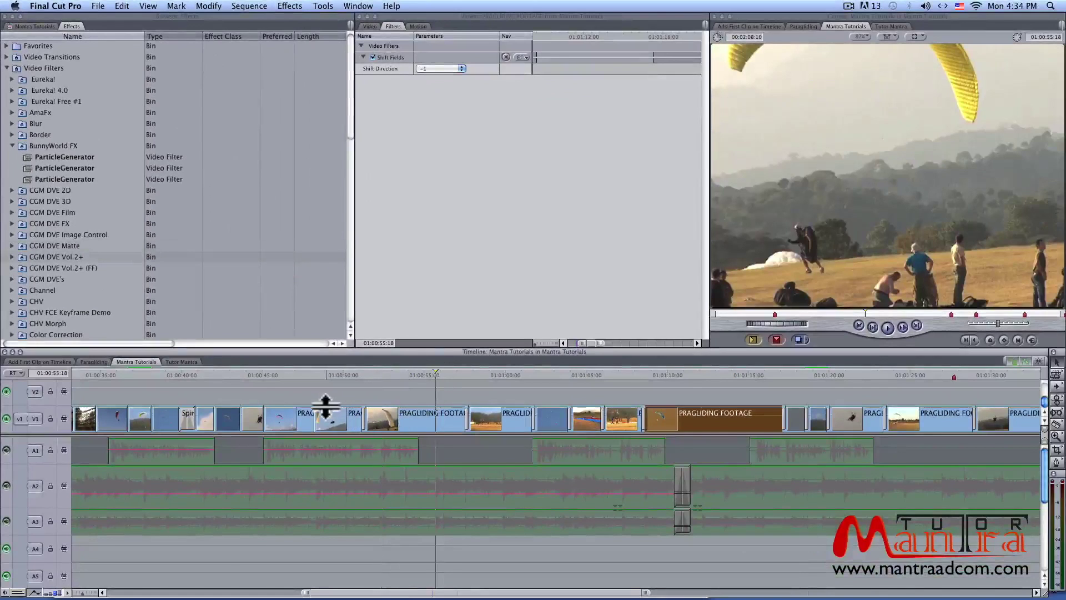
{"action": "left_click_drag", "start_coordinate": [280, 396], "coordinate": [483, 428]}
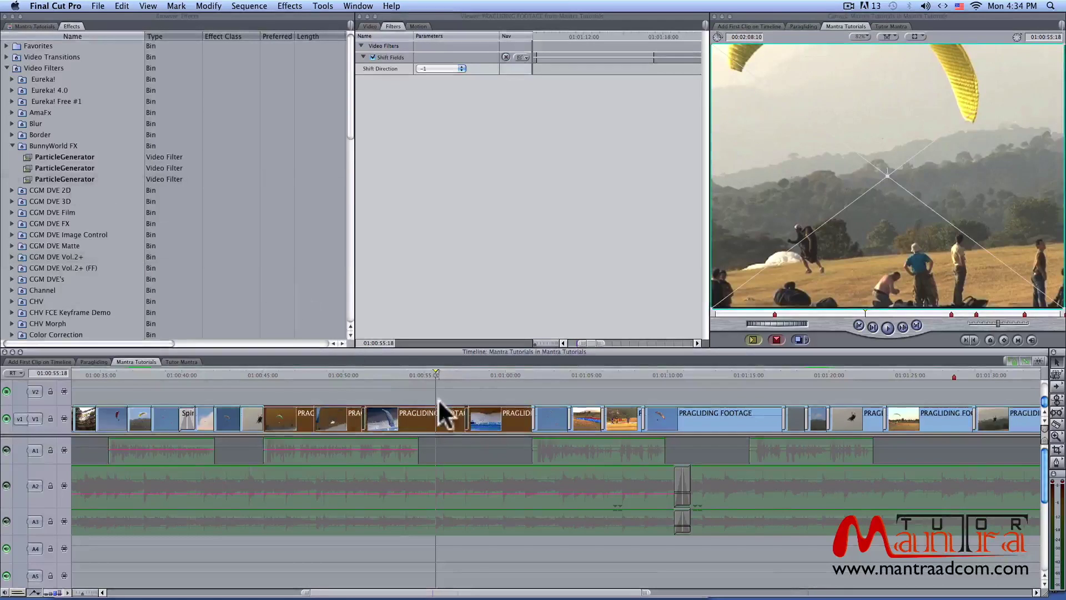
{"action": "mouse_move", "coordinate": [406, 418]}
{"action": "left_mouse_down"}
{"action": "mouse_move", "coordinate": [387, 417]}
{"action": "mouse_move", "coordinate": [392, 407]}
{"action": "mouse_move", "coordinate": [404, 423]}
{"action": "left_mouse_up"}
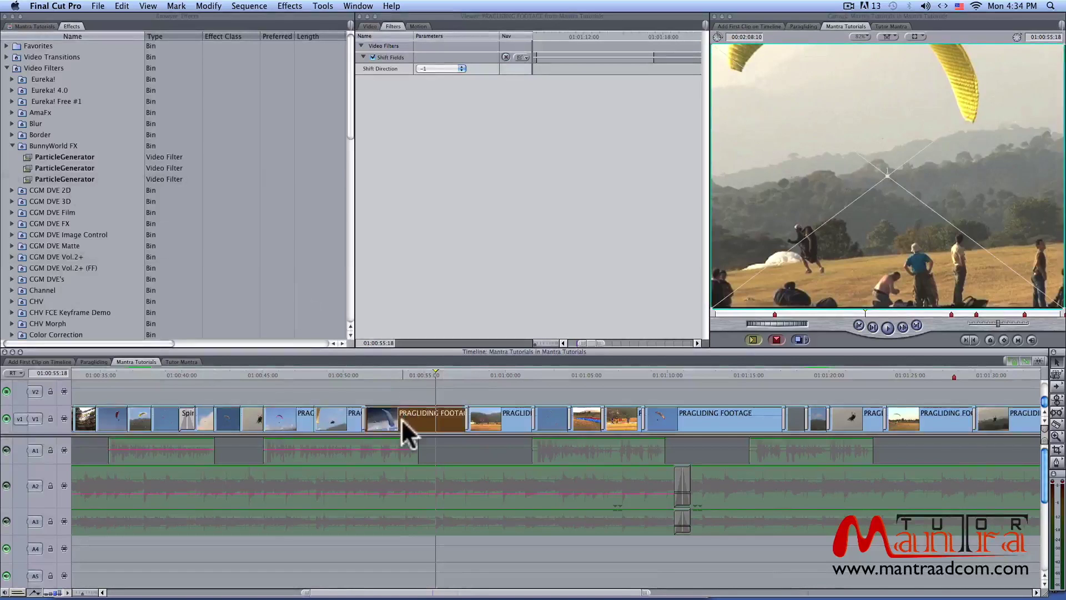
{"action": "scroll", "coordinate": [69, 258], "scroll_direction": "down", "scroll_amount": 10}
{"action": "scroll", "coordinate": [67, 255], "scroll_direction": "down", "scroll_amount": 5}
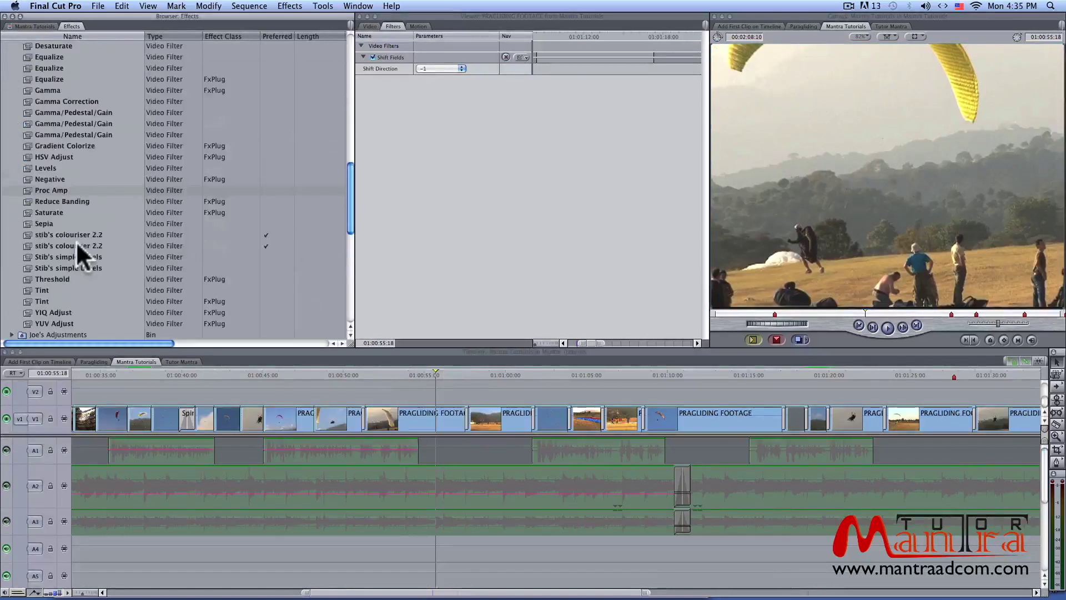
{"action": "scroll", "coordinate": [44, 198], "scroll_direction": "up", "scroll_amount": 3}
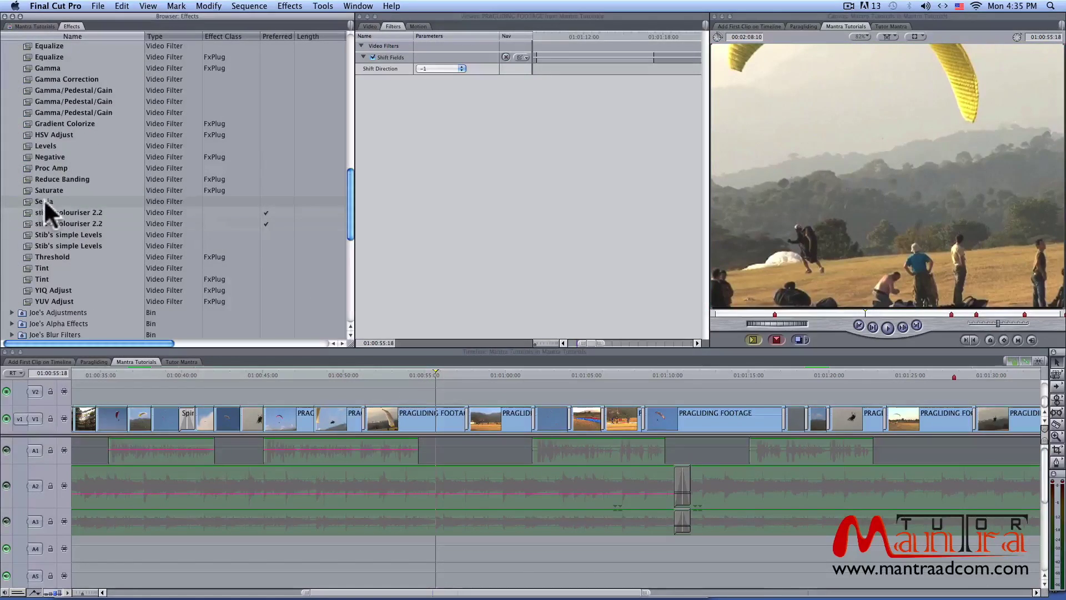
{"action": "mouse_move", "coordinate": [49, 201]}
{"action": "left_mouse_down"}
{"action": "mouse_move", "coordinate": [336, 325]}
{"action": "mouse_move", "coordinate": [410, 418]}
{"action": "left_mouse_up"}
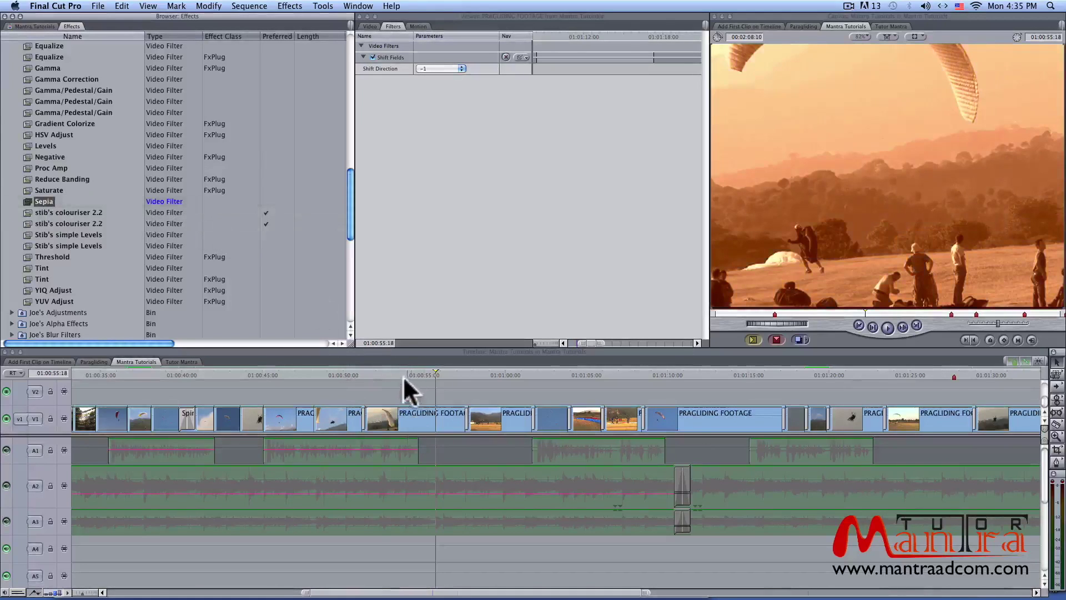
Play back from 01:00:51:00 to preview the sepia clip, then deselect it
{"action": "left_click", "coordinate": [359, 371]}
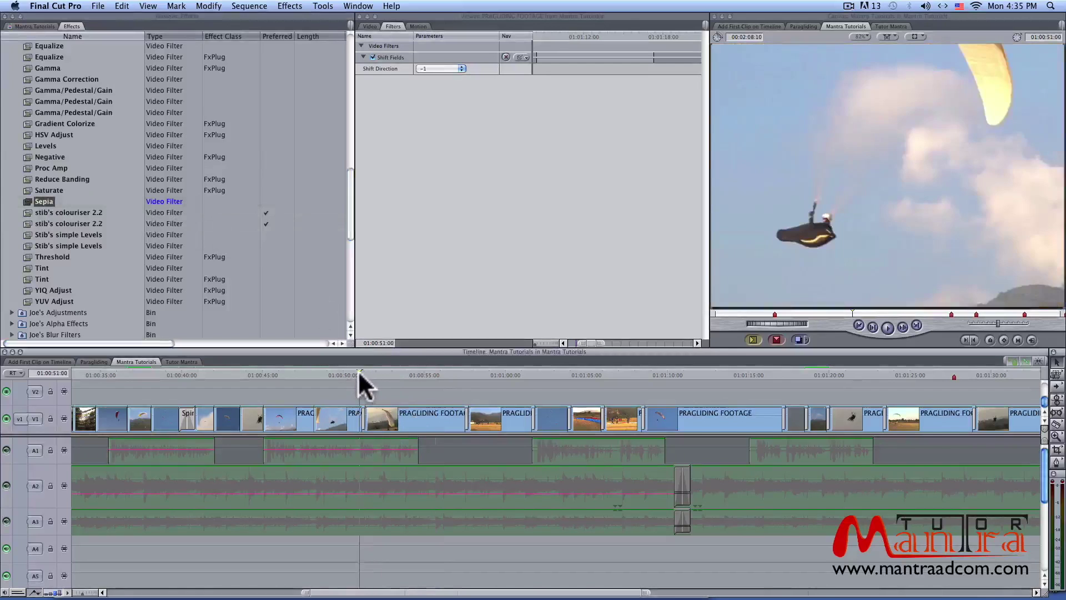
{"action": "key", "text": "space"}
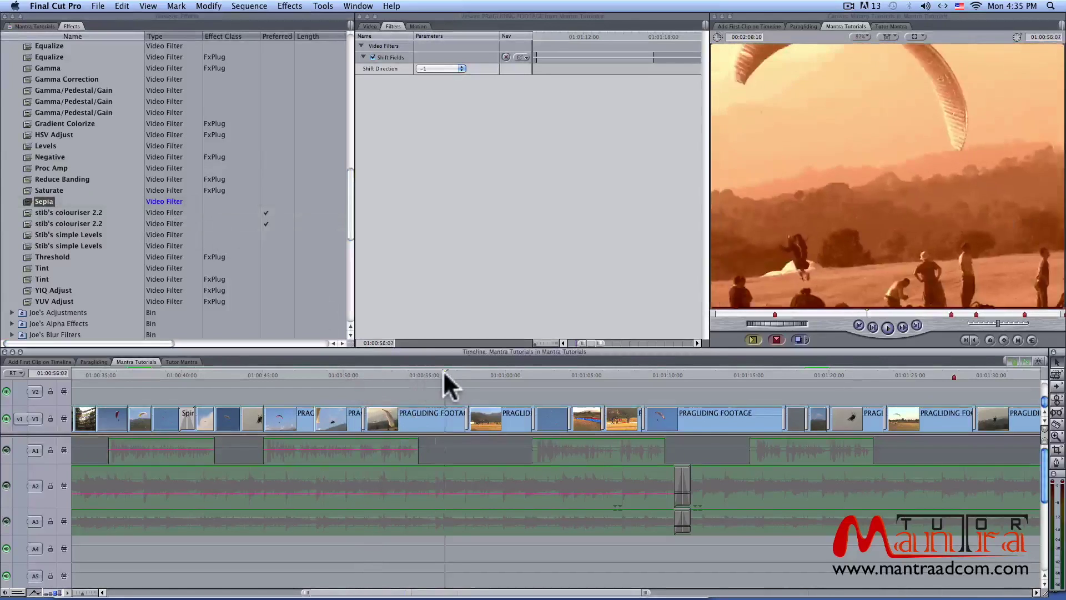
{"action": "left_click", "coordinate": [411, 374]}
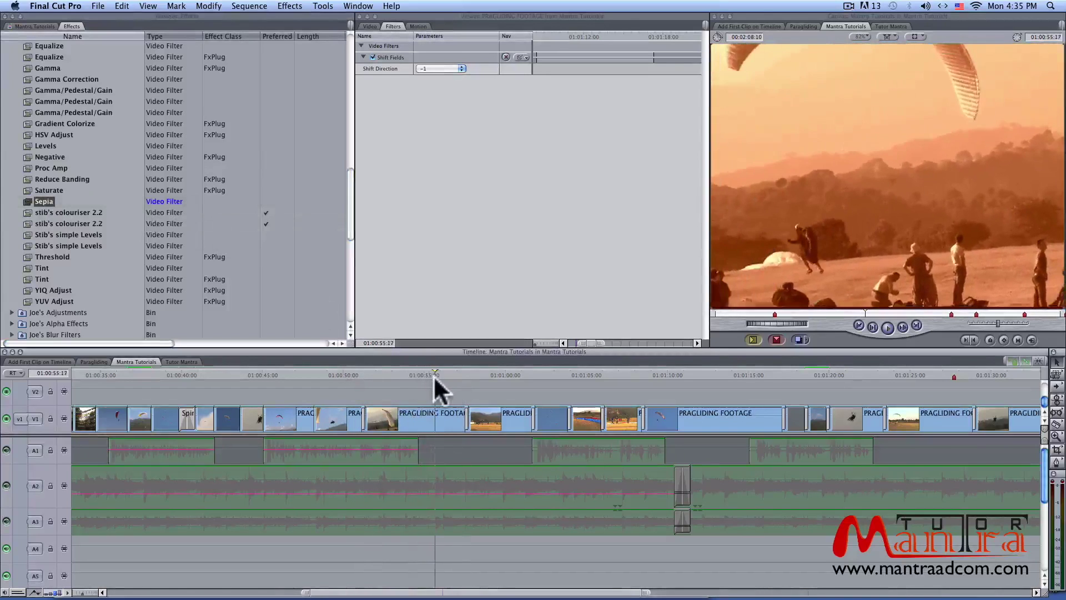
{"action": "left_click", "coordinate": [419, 417]}
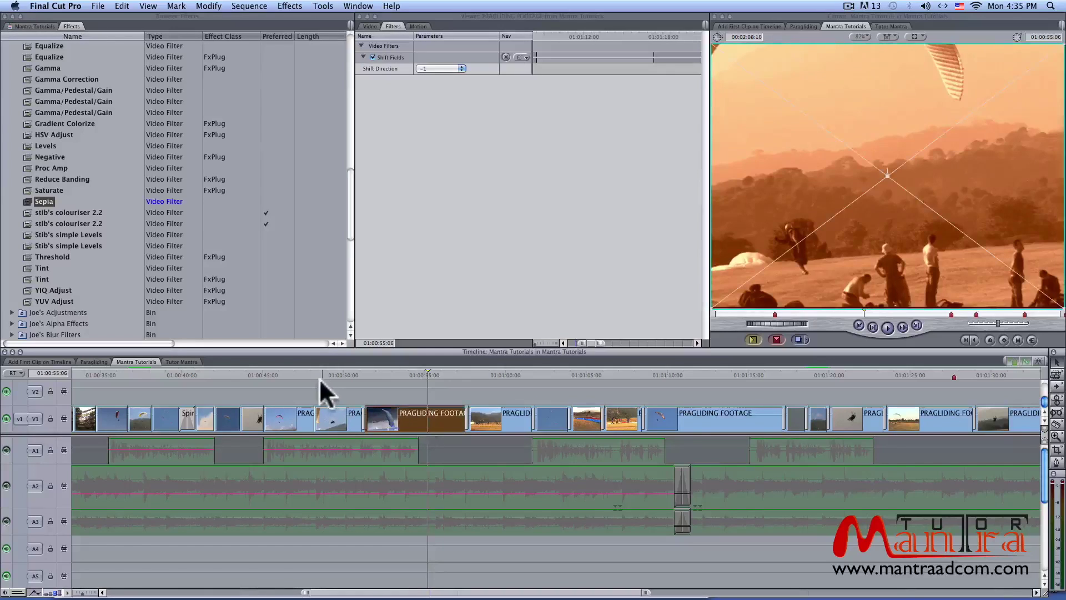
{"action": "left_click", "coordinate": [348, 384]}
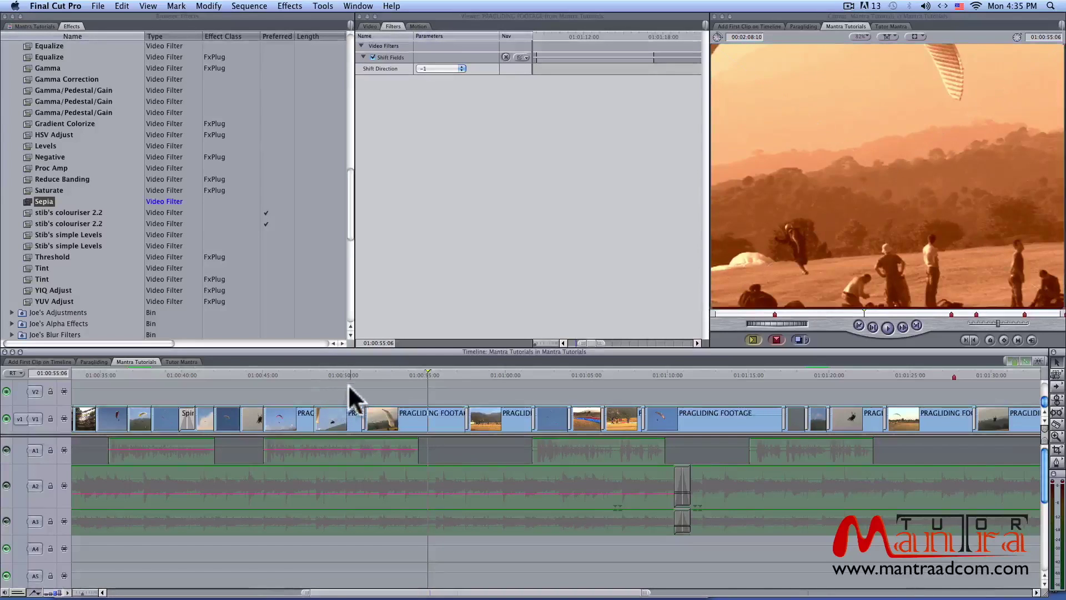
Apply the Image Control Tint filter to a marquee-selected run of V1 clips
{"action": "left_click_drag", "start_coordinate": [343, 384], "coordinate": [188, 404]}
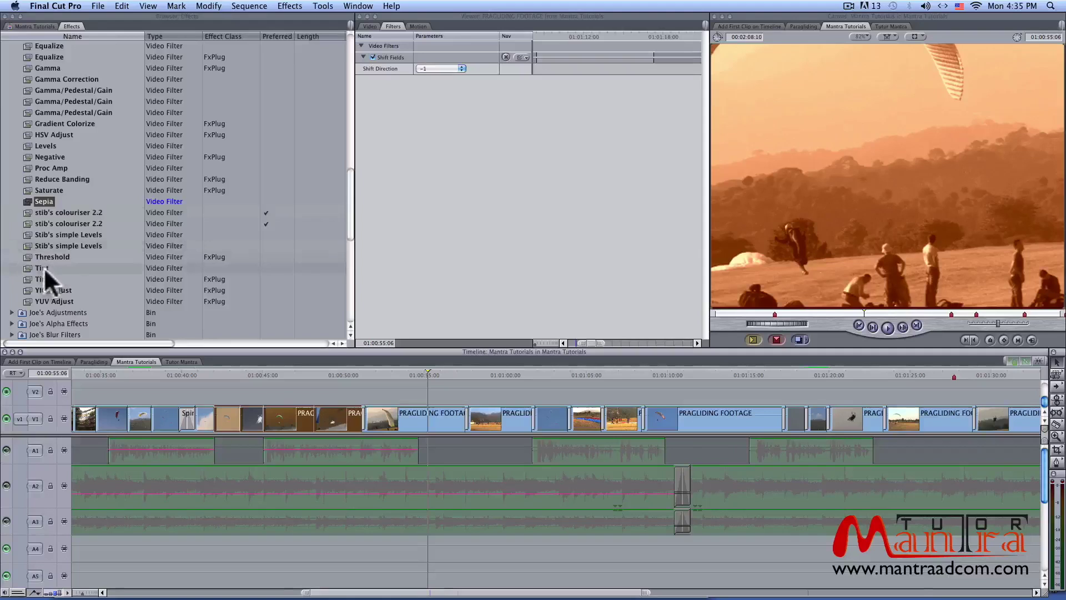
{"action": "left_click_drag", "start_coordinate": [40, 204], "coordinate": [292, 401]}
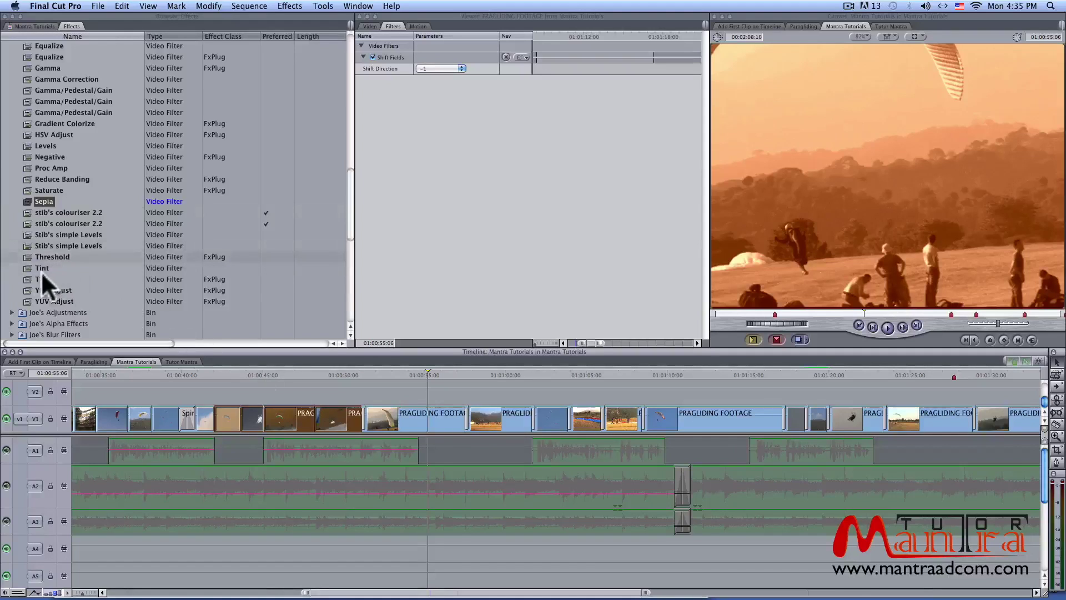
{"action": "left_click_drag", "start_coordinate": [35, 267], "coordinate": [183, 328]}
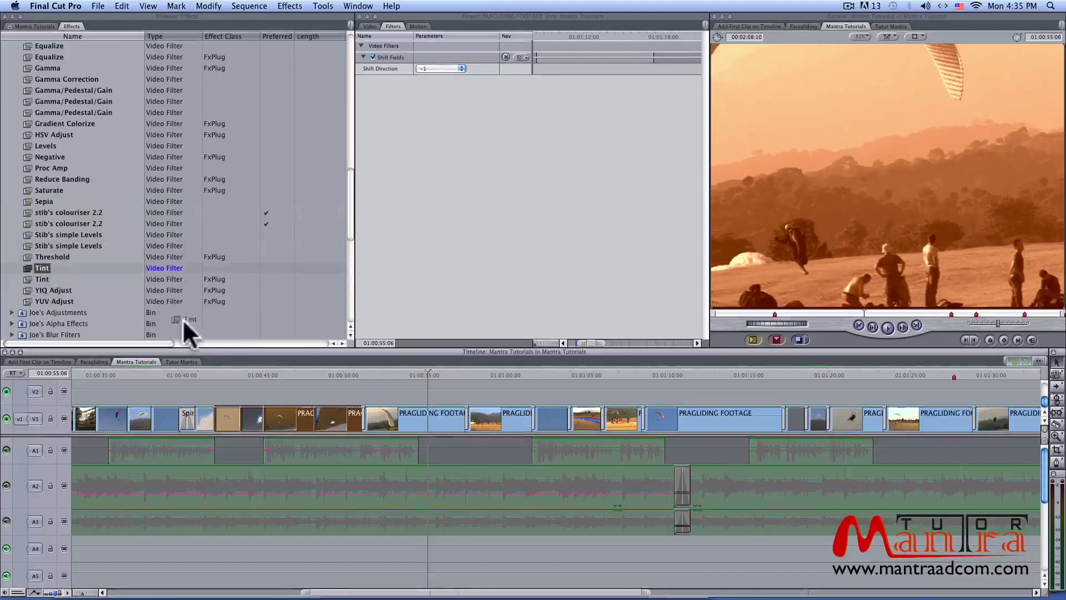
{"action": "left_click_drag", "start_coordinate": [184, 328], "coordinate": [308, 425]}
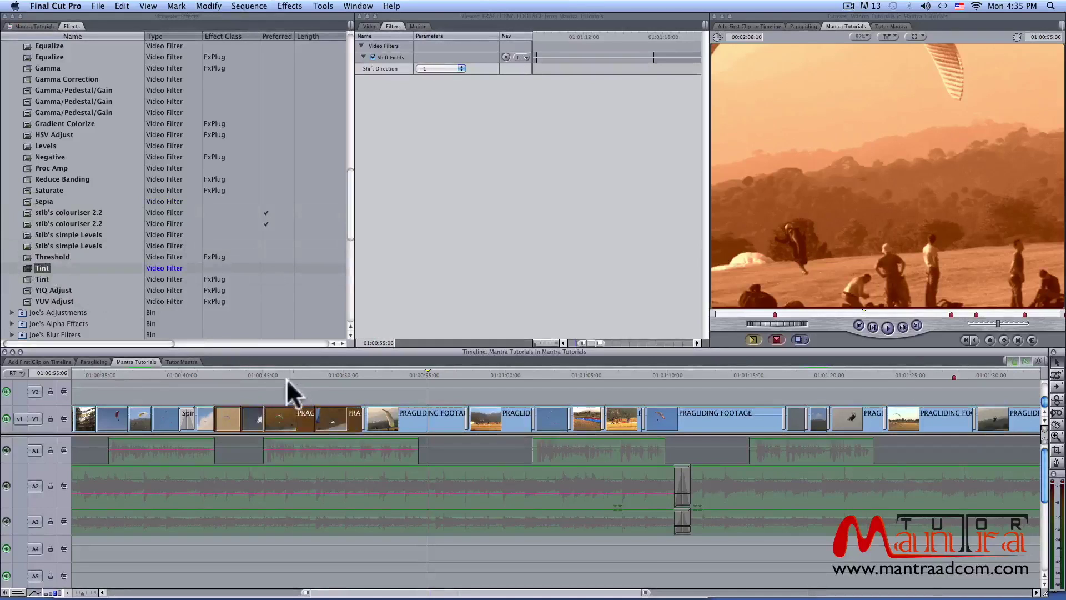
Play back the tinted clips from their start, deselecting them while playback continues
{"action": "left_click", "coordinate": [282, 374]}
{"action": "key", "text": "space"}
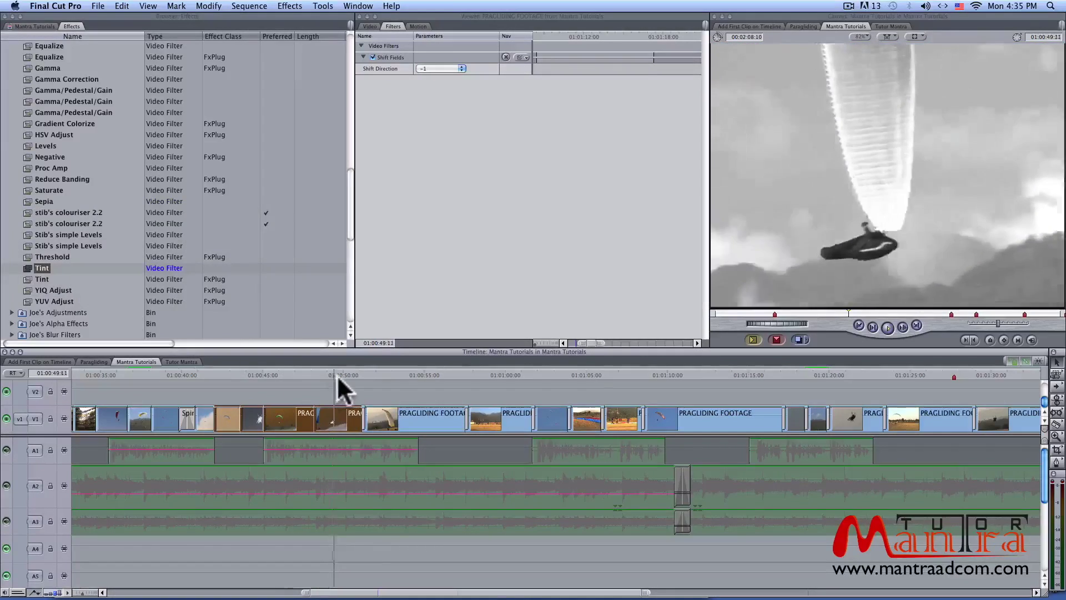
{"action": "left_click", "coordinate": [348, 367]}
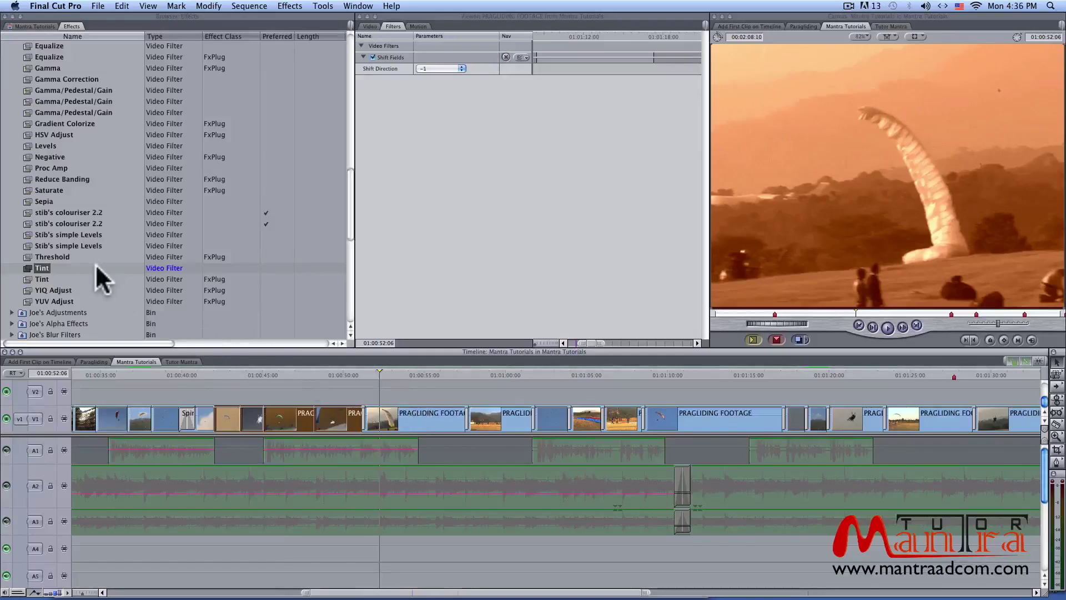
{"action": "left_click", "coordinate": [412, 401]}
{"action": "key", "text": "space"}
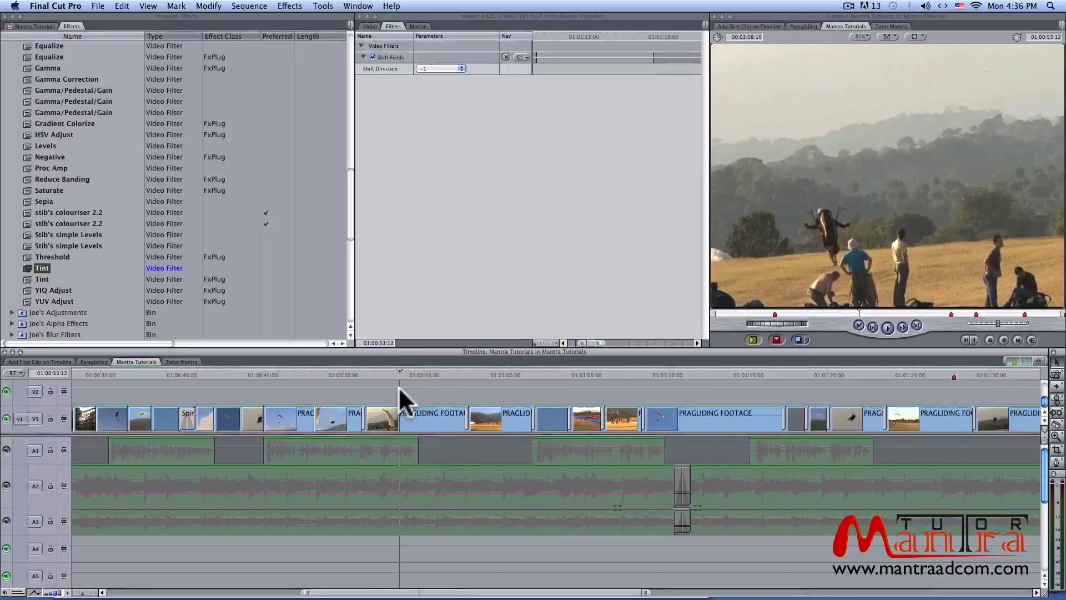
Apply Sepia to the PRAGLIDING FOOTAGE clip via Effects > Video Filters > Image Control
{"action": "left_click", "coordinate": [401, 408]}
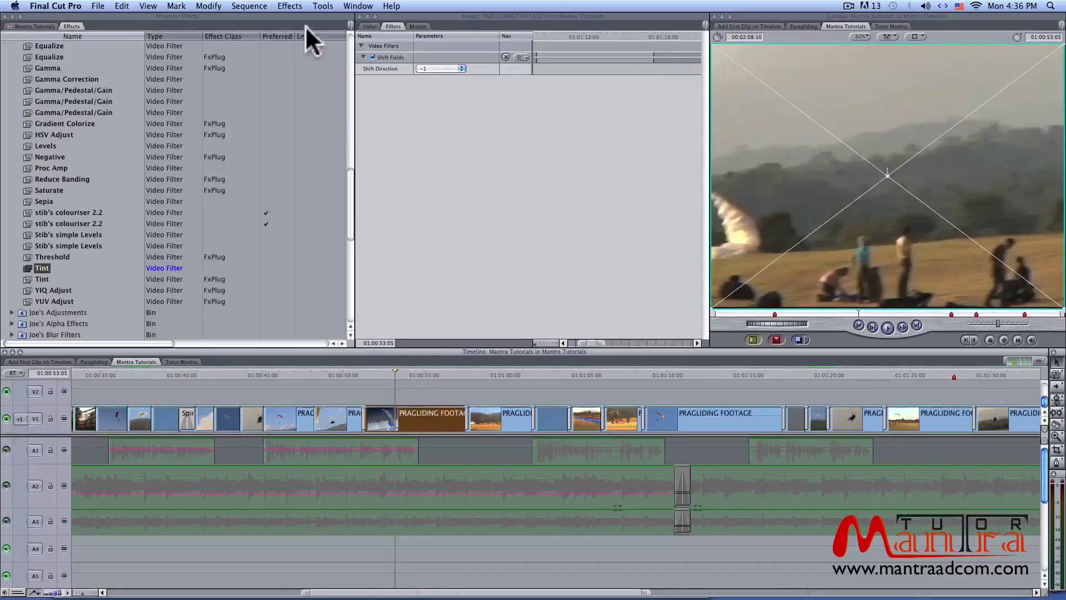
{"action": "left_click", "coordinate": [294, 6]}
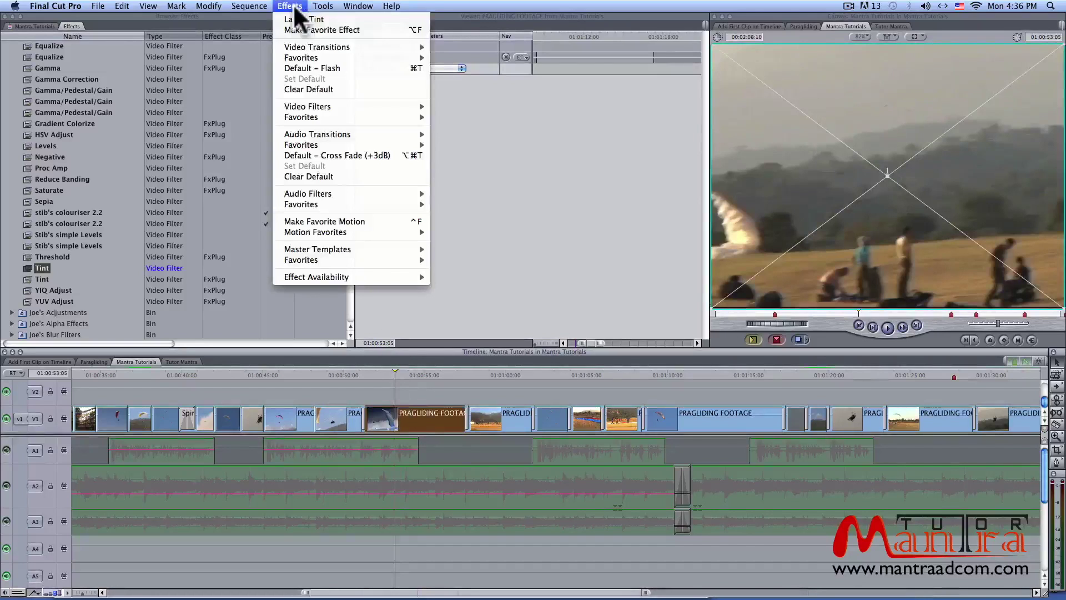
{"action": "mouse_move", "coordinate": [343, 108]}
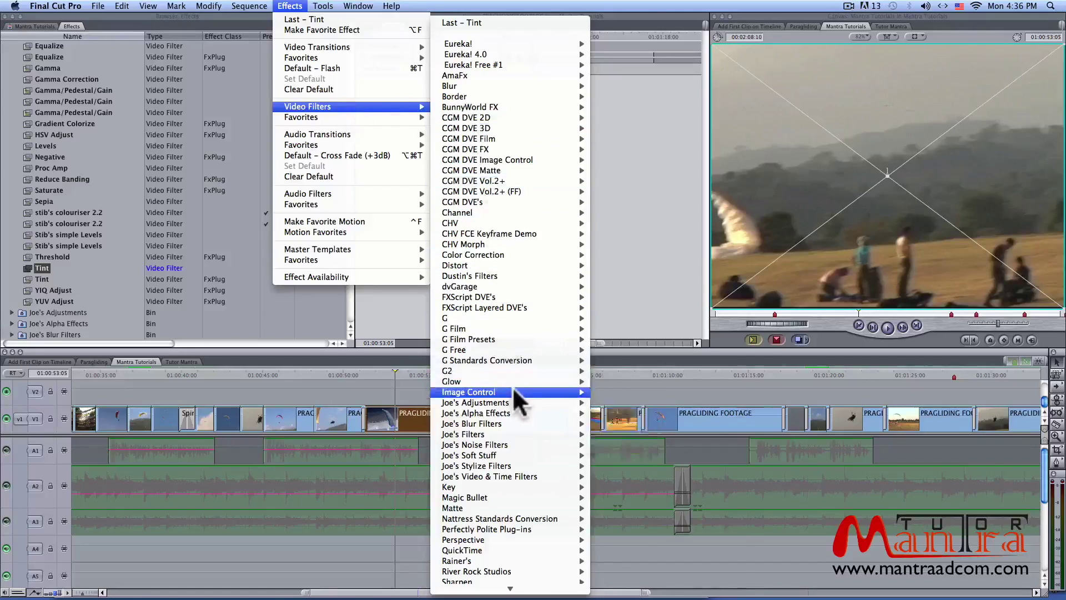
{"action": "mouse_move", "coordinate": [581, 405]}
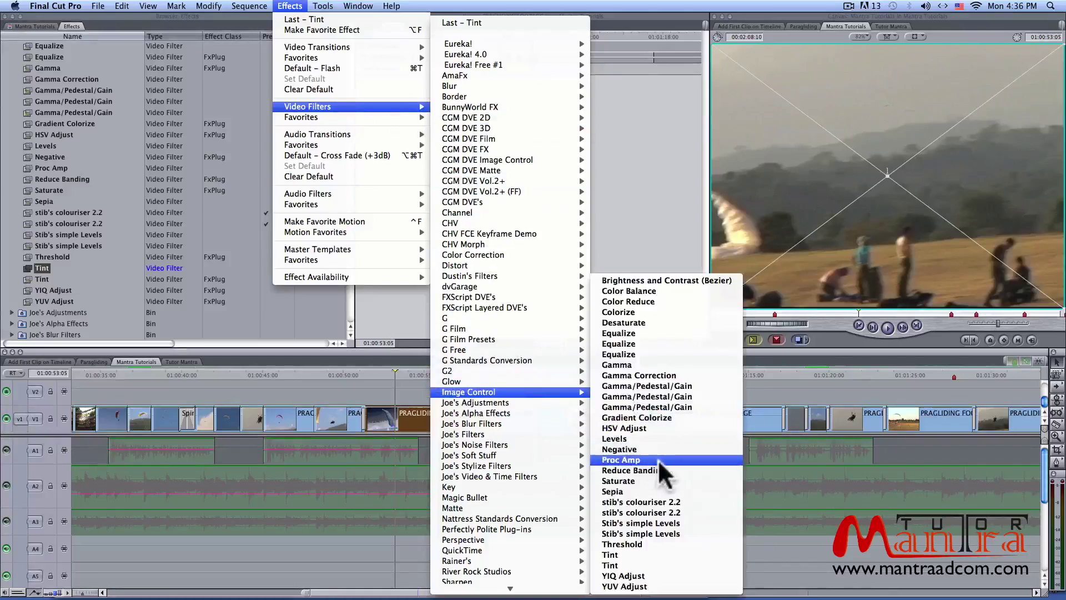
{"action": "left_click", "coordinate": [666, 491]}
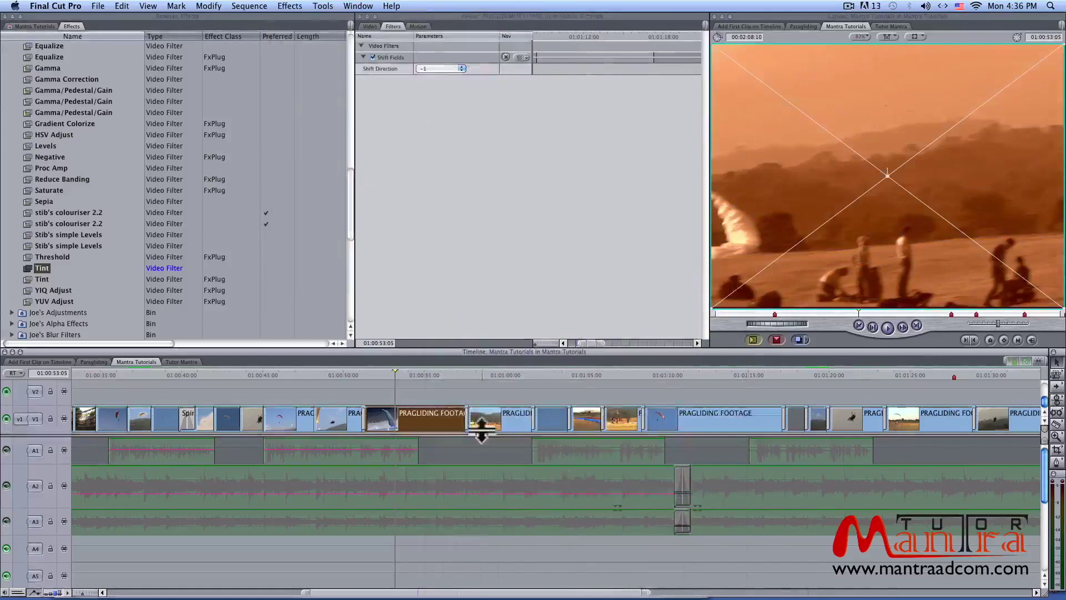
Scrub through the sepia clip, then marquee-select the run of clips before it
{"action": "left_click_drag", "start_coordinate": [381, 373], "coordinate": [423, 373]}
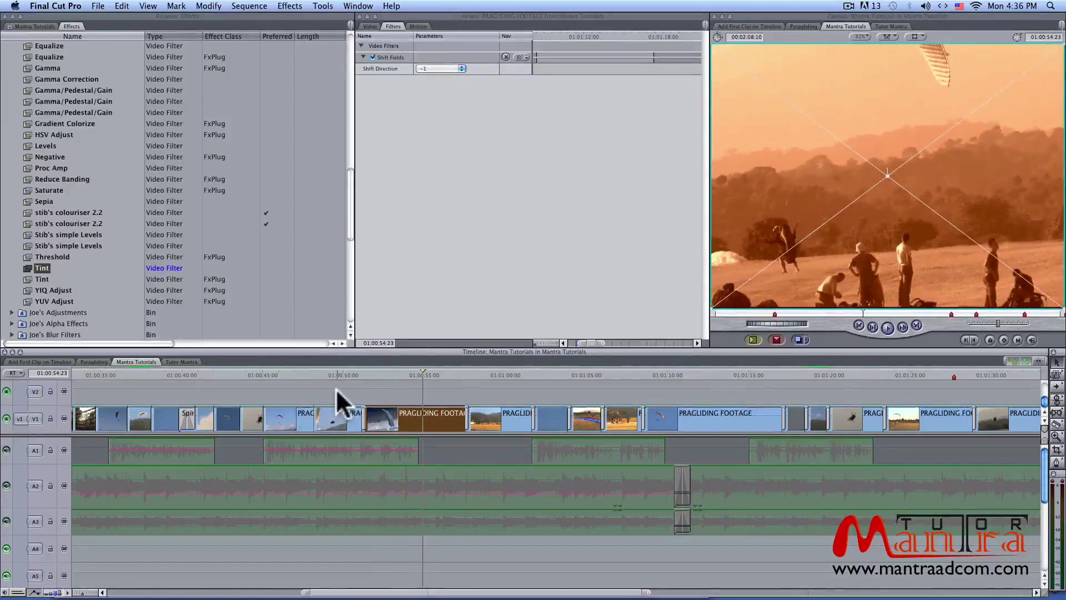
{"action": "left_click_drag", "start_coordinate": [336, 391], "coordinate": [240, 412]}
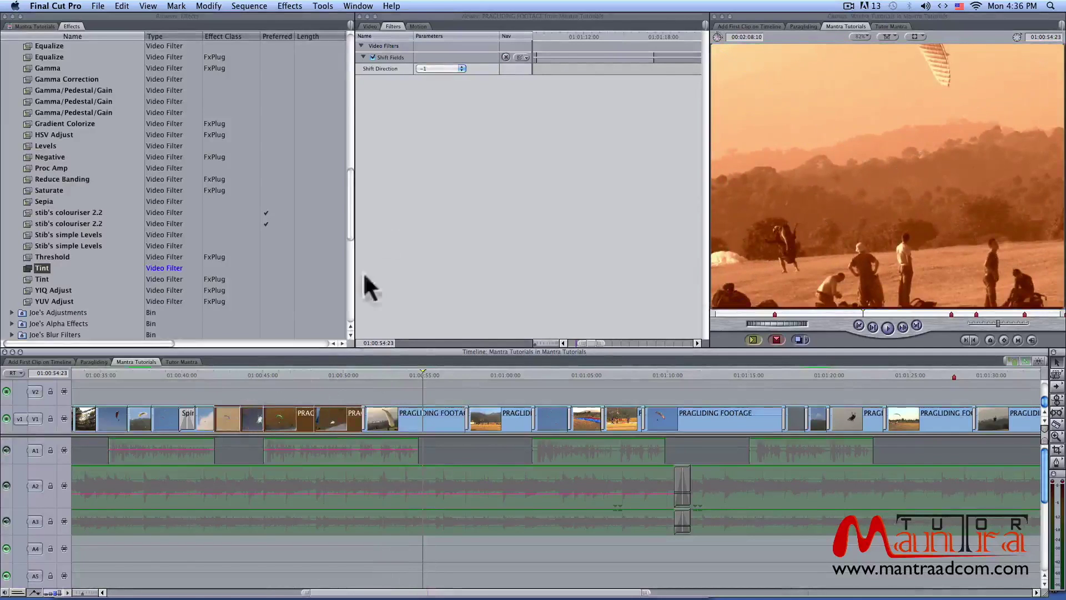
{"action": "left_click", "coordinate": [290, 7]}
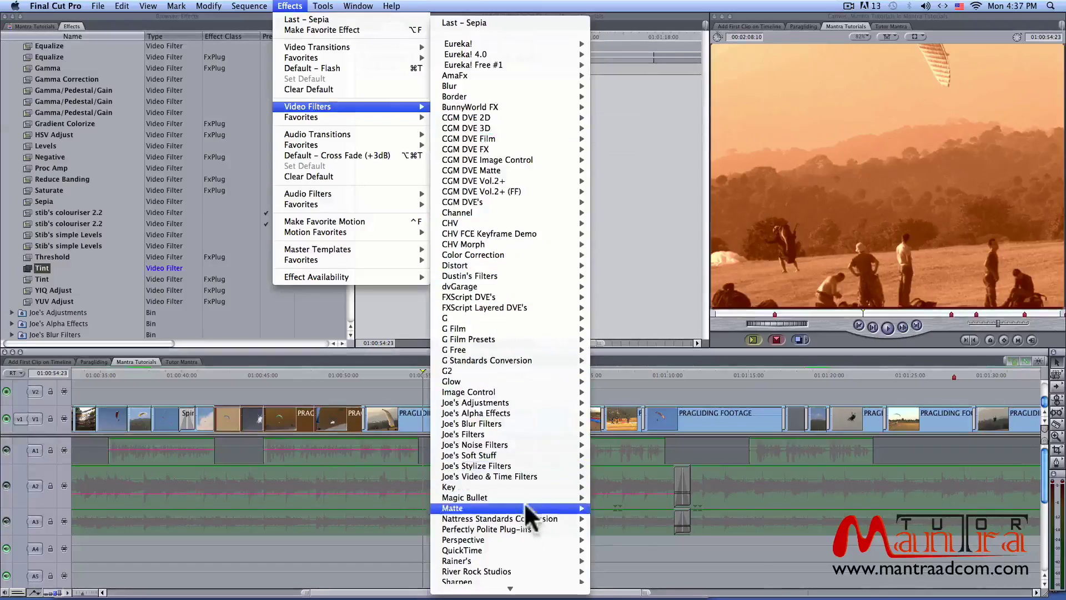
Apply Image Control's Tint filter to the selected clips and scrub back to 01:00:43:01 to preview
{"action": "mouse_move", "coordinate": [515, 388]}
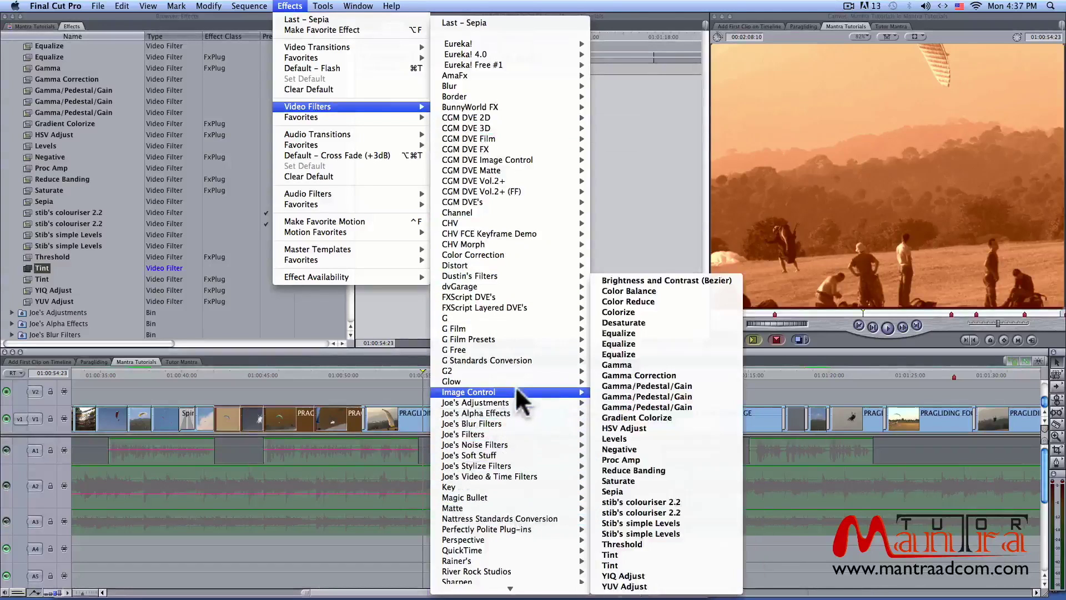
{"action": "left_click", "coordinate": [631, 554]}
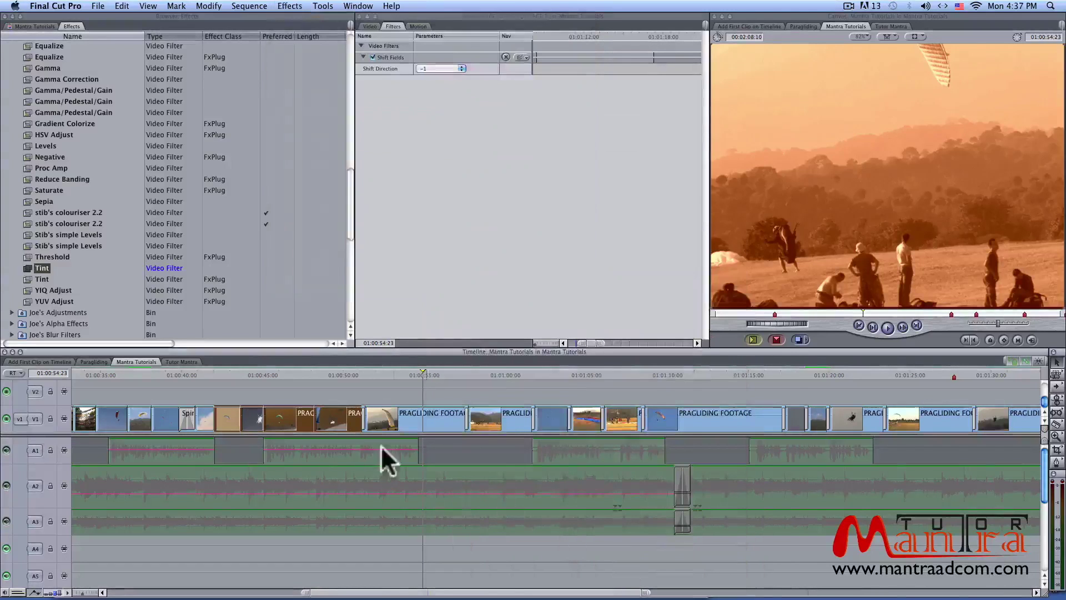
{"action": "left_click_drag", "start_coordinate": [231, 370], "coordinate": [316, 371]}
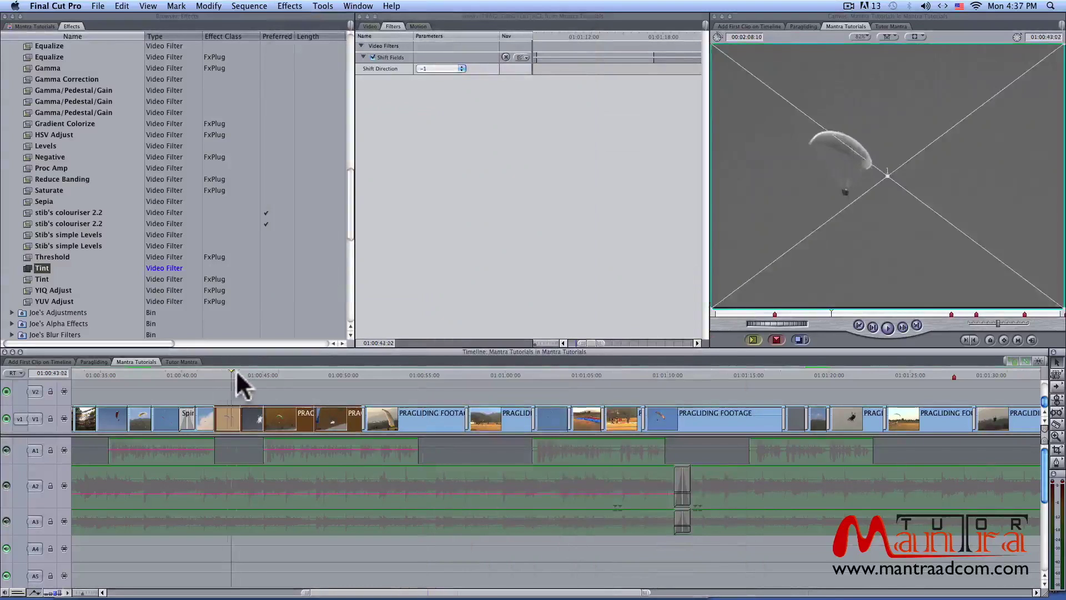